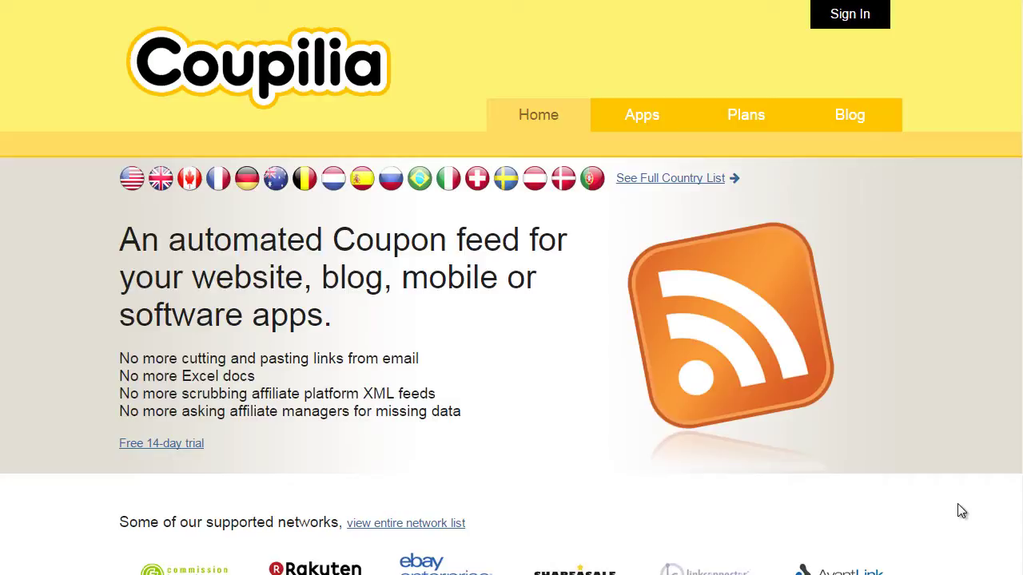
Step: Look over Coupilia's pricing table on the Plans page, then bring up the sign-in form
left_click(747, 116)
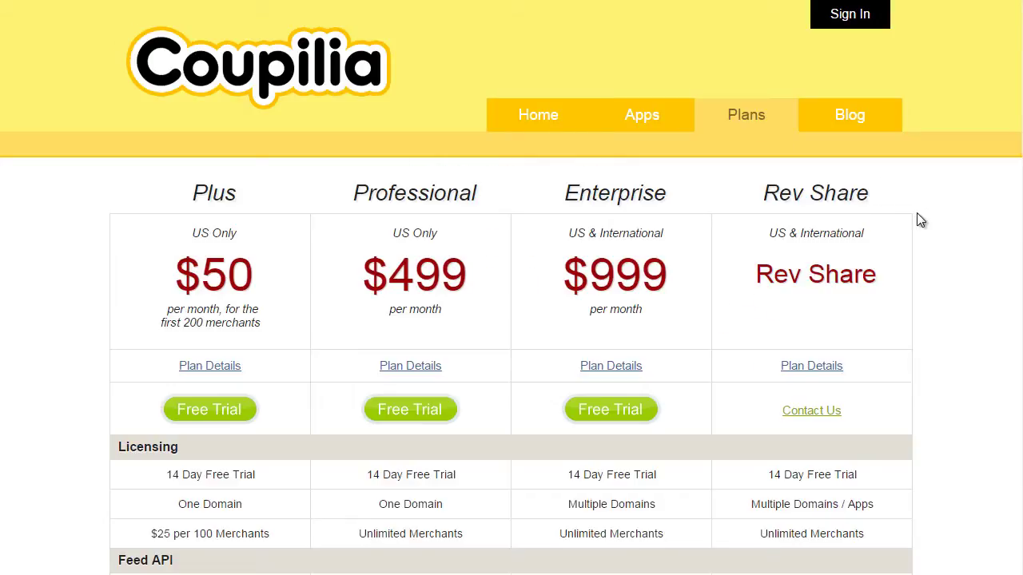
scroll(916, 213, "down", 2)
scroll(917, 213, "up", 2)
scroll(936, 243, "down", 1)
scroll(936, 244, "down", 1)
scroll(925, 235, "up", 2)
left_click(847, 23)
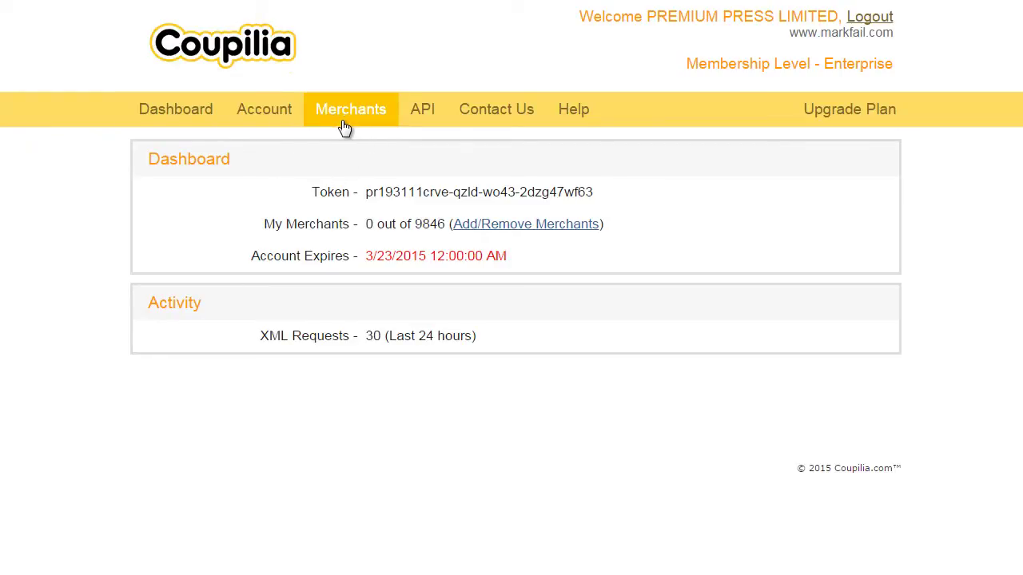
Step: Browse Coupilia's Merchants page, with network, location and category filters all off and 0 of 9846 selected
left_click(390, 117)
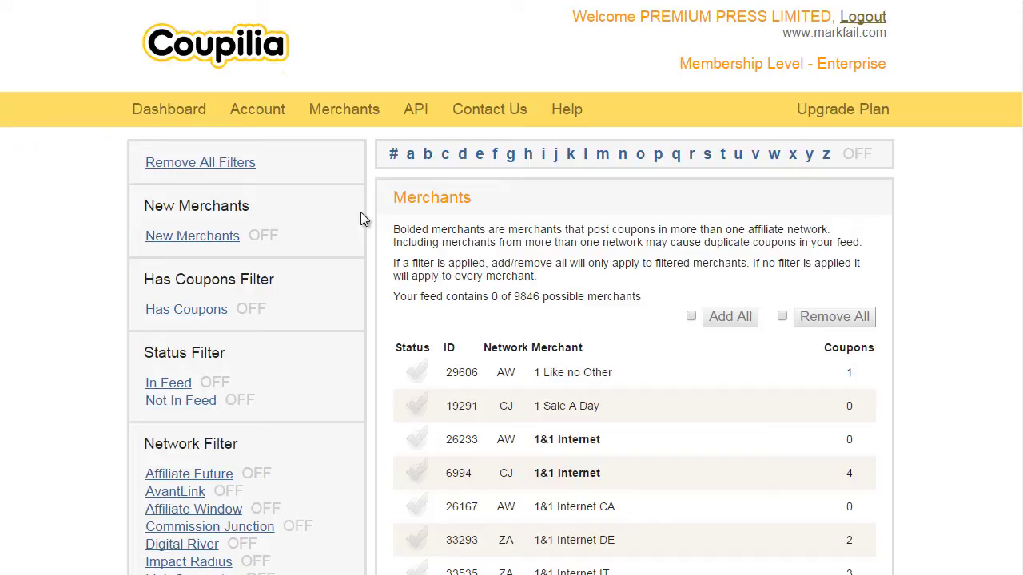
scroll(364, 227, "down", 2)
scroll(367, 227, "down", 1)
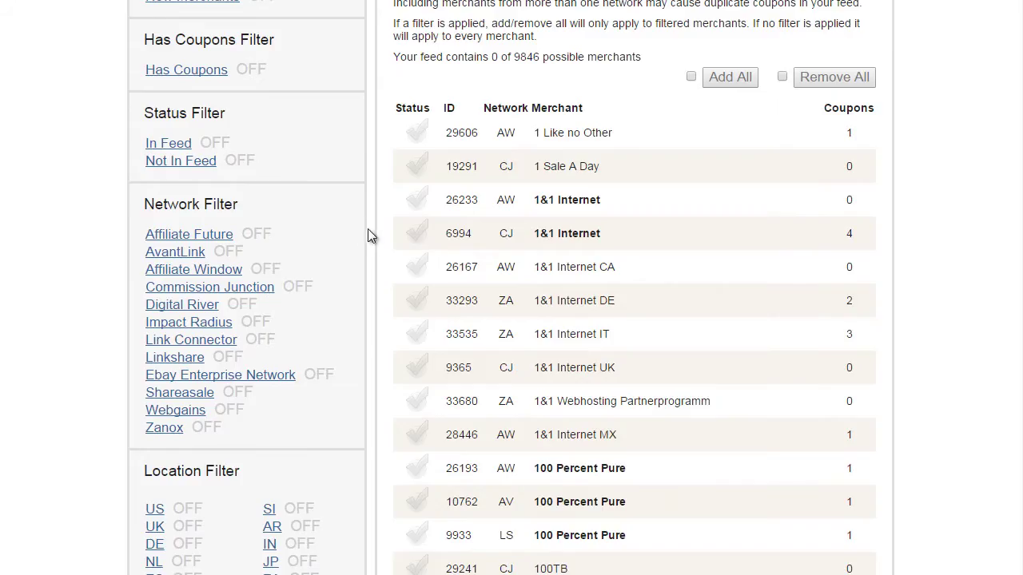
scroll(371, 226, "up", 3)
scroll(366, 250, "down", 1)
scroll(366, 251, "down", 2)
scroll(366, 251, "down", 3)
scroll(366, 251, "down", 4)
scroll(366, 252, "up", 6)
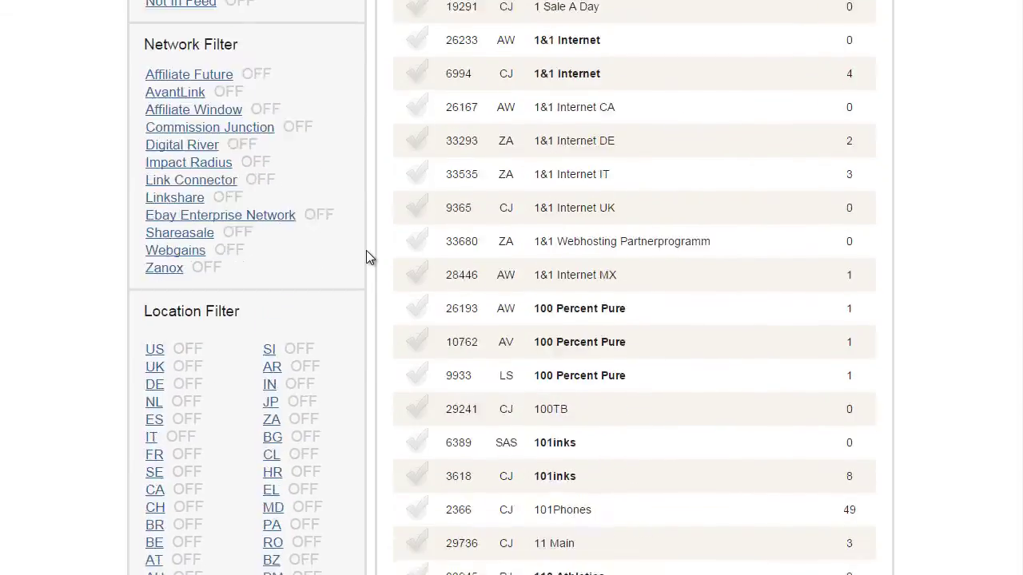
scroll(366, 252, "up", 1)
scroll(363, 254, "down", 5)
scroll(360, 256, "down", 1)
scroll(173, 321, "down", 4)
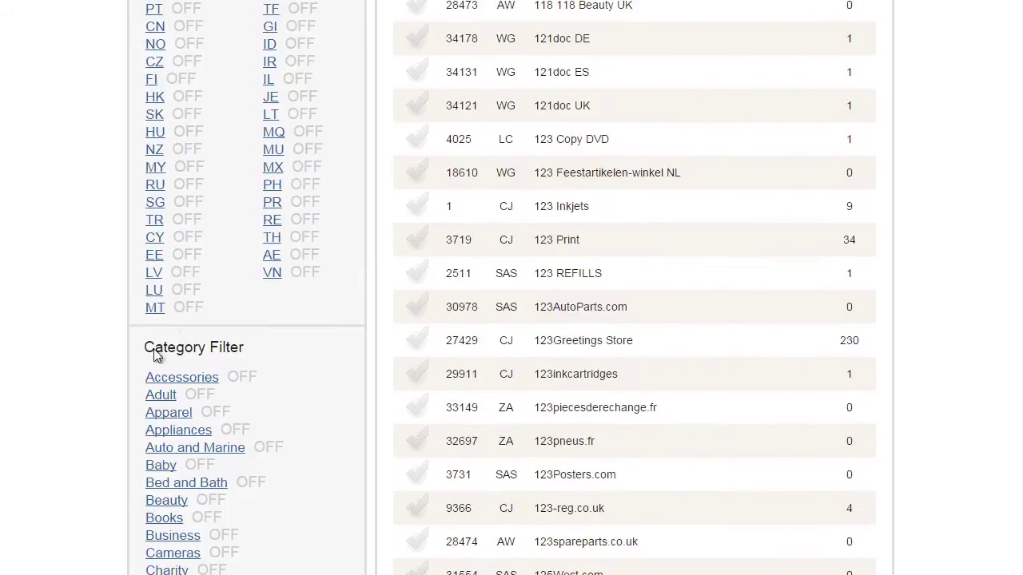
scroll(127, 350, "down", 4)
scroll(126, 350, "up", 7)
scroll(126, 350, "up", 6)
scroll(126, 356, "up", 4)
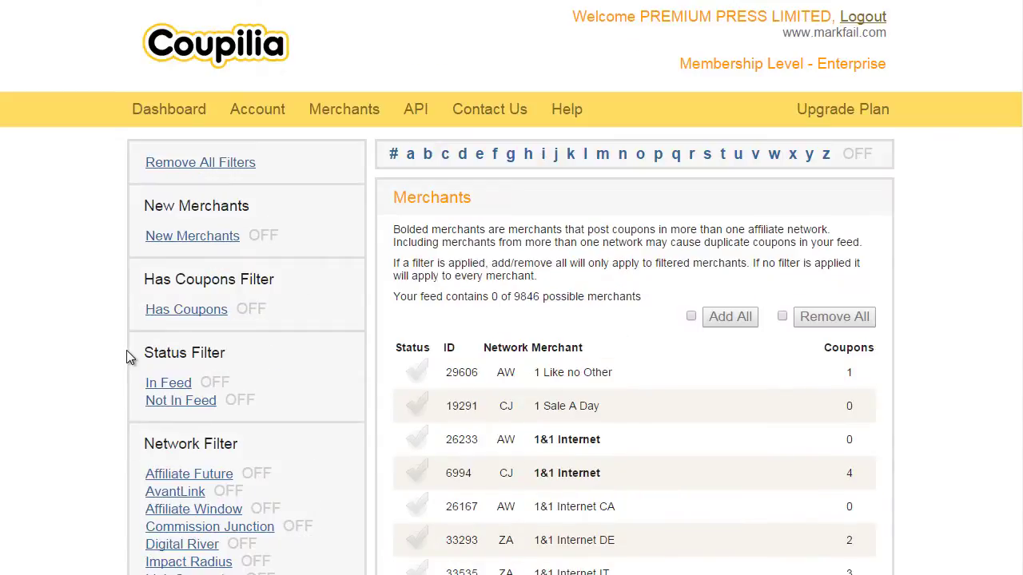
scroll(126, 356, "down", 1)
scroll(122, 353, "up", 1)
scroll(347, 256, "down", 4)
scroll(343, 267, "down", 4)
scroll(281, 271, "down", 4)
scroll(275, 239, "down", 4)
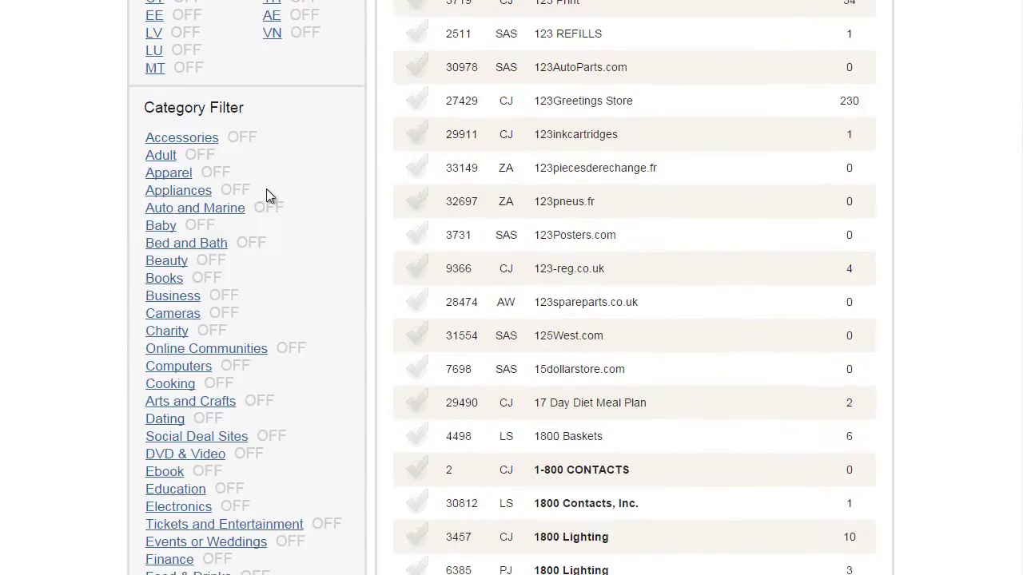
scroll(120, 320, "down", 4)
scroll(114, 327, "up", 4)
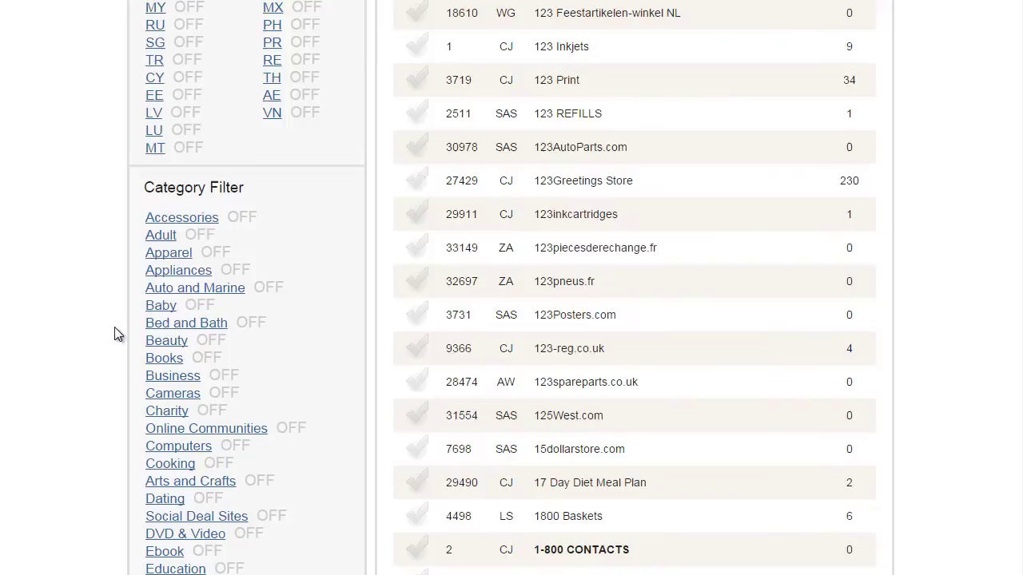
scroll(114, 326, "down", 4)
scroll(108, 323, "up", 3)
scroll(126, 326, "up", 1)
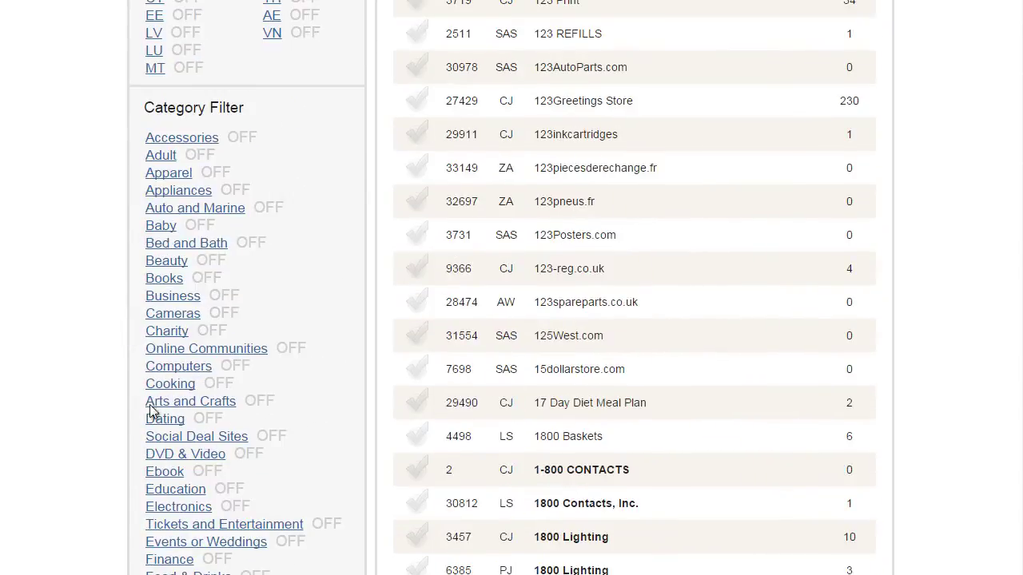
scroll(101, 267, "up", 3)
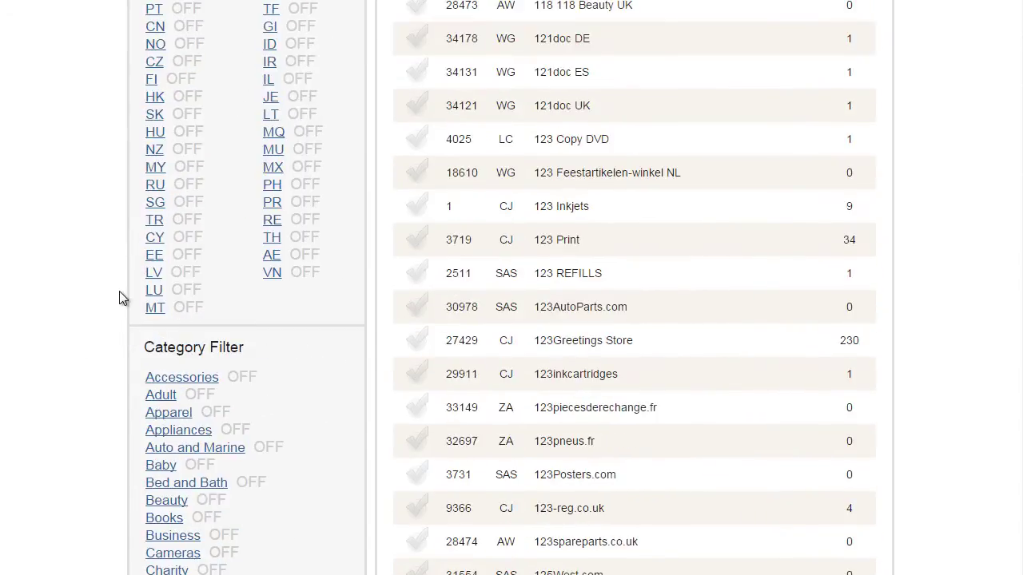
scroll(120, 297, "up", 3)
scroll(120, 296, "up", 3)
scroll(120, 297, "up", 3)
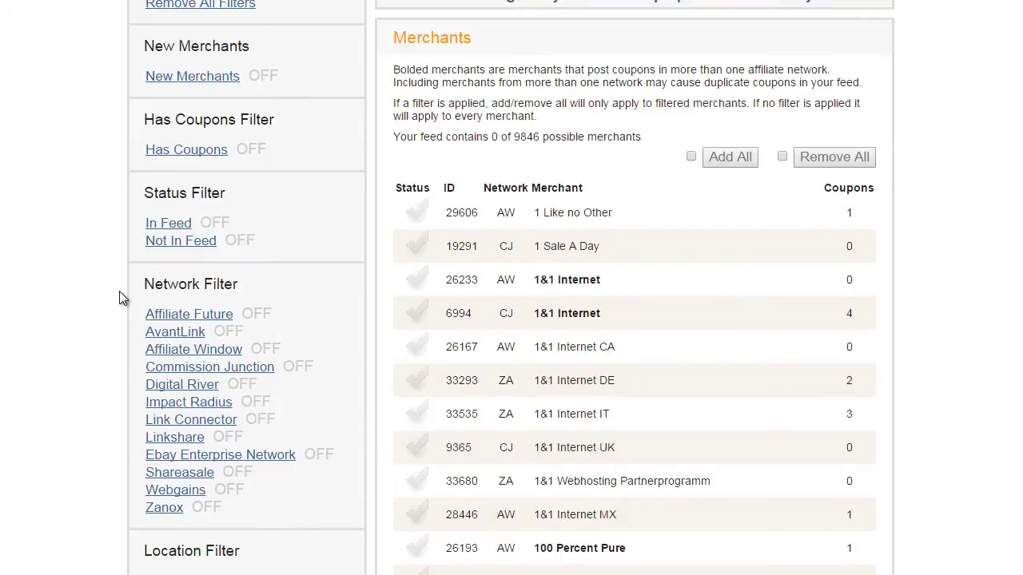
scroll(122, 298, "up", 1)
scroll(123, 298, "down", 5)
scroll(123, 298, "down", 4)
scroll(123, 298, "down", 5)
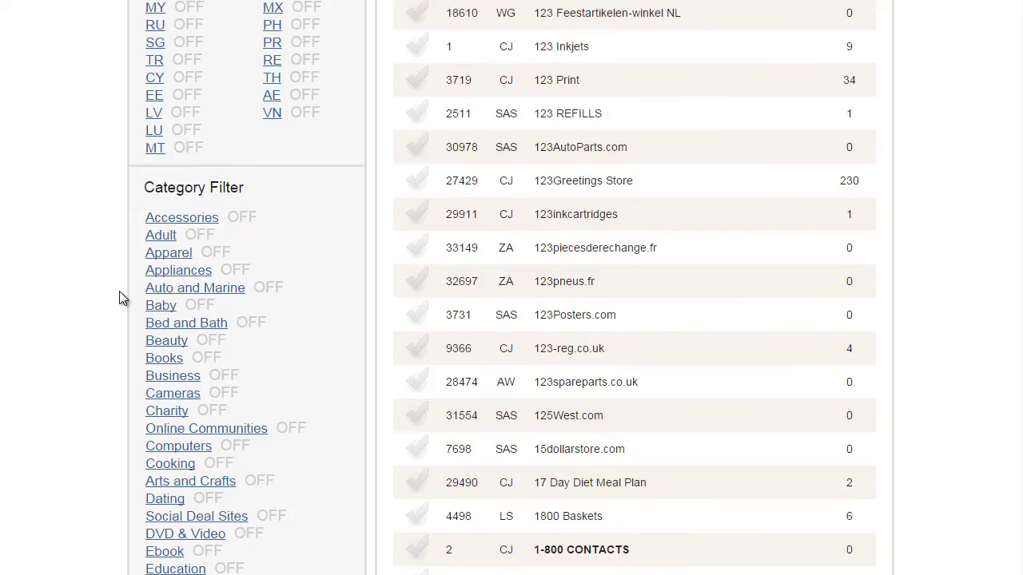
scroll(129, 328, "up", 8)
scroll(127, 327, "up", 4)
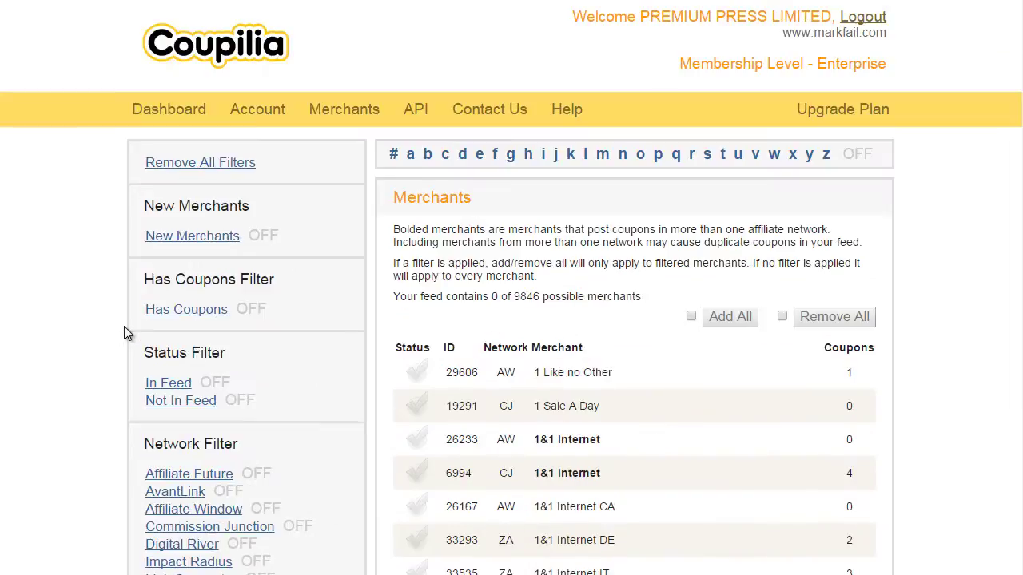
scroll(551, 287, "down", 1)
scroll(575, 239, "down", 1)
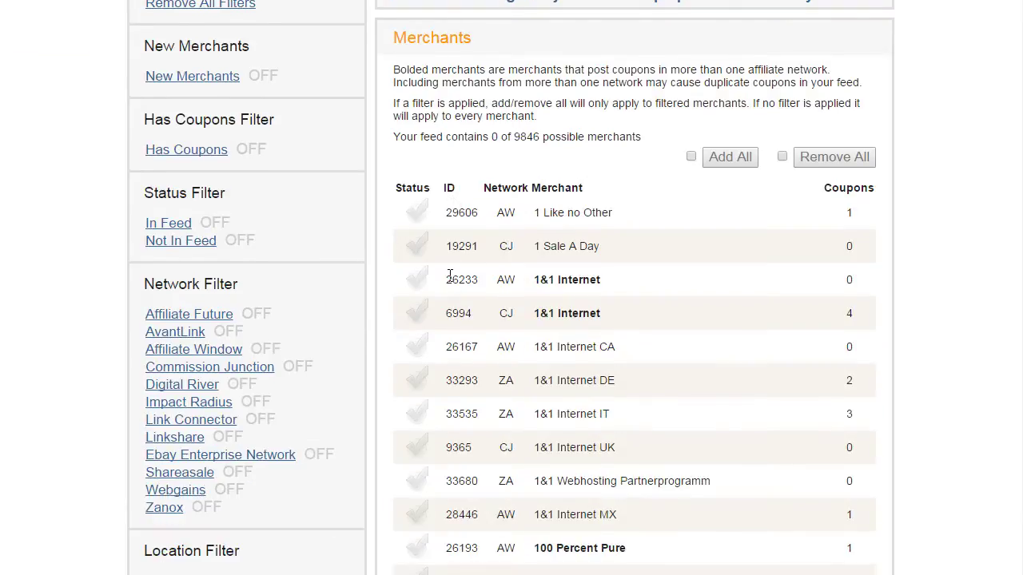
scroll(568, 223, "down", 2)
scroll(549, 221, "up", 2)
Step: Add 1&1 Internet, 1&1 Internet IT and 101Phones (CJ) to the feed, bringing it to 3 merchants
scroll(759, 236, "down", 1)
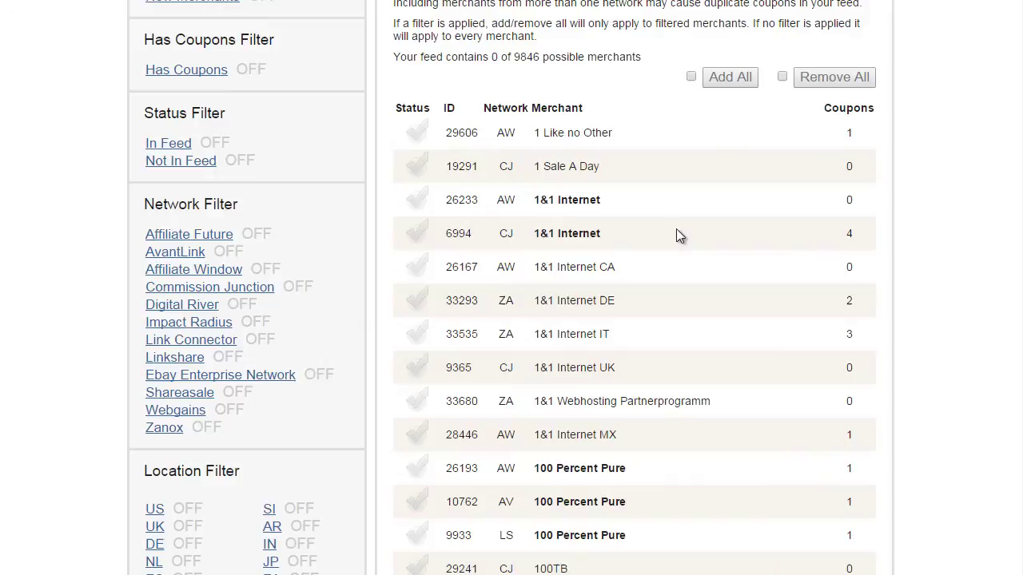
left_click(418, 238)
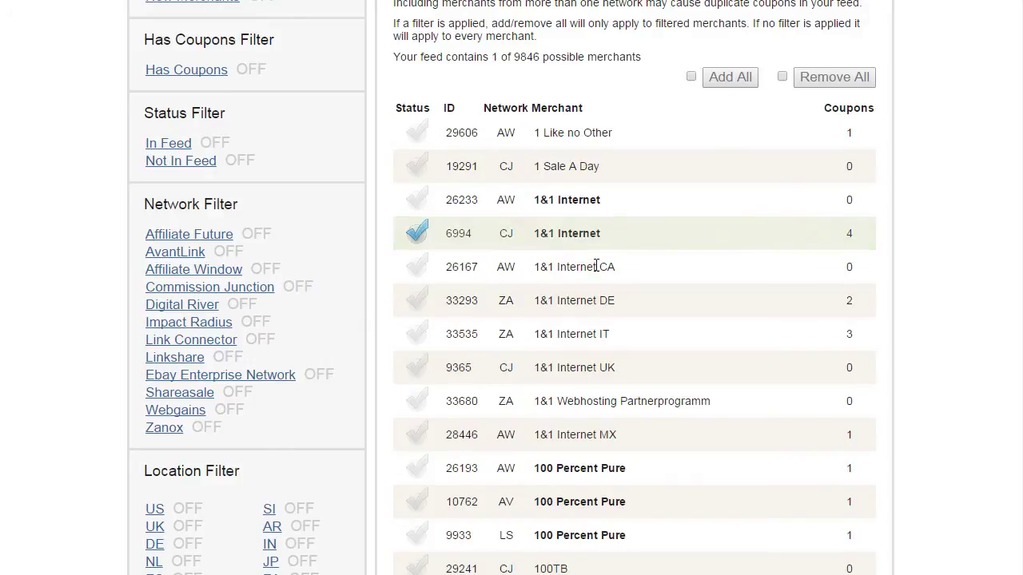
scroll(586, 274, "down", 1)
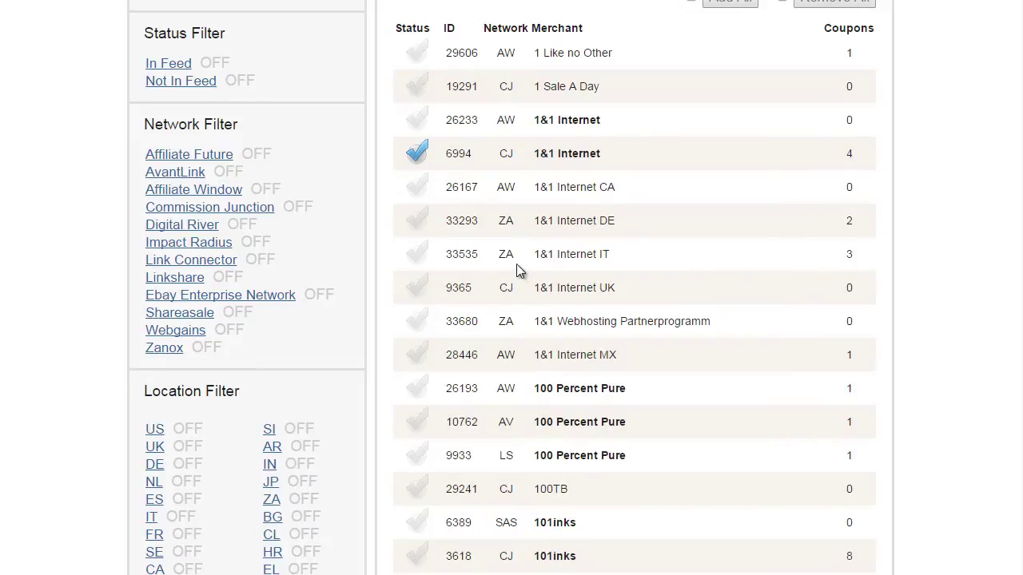
left_click(419, 256)
scroll(576, 296, "down", 3)
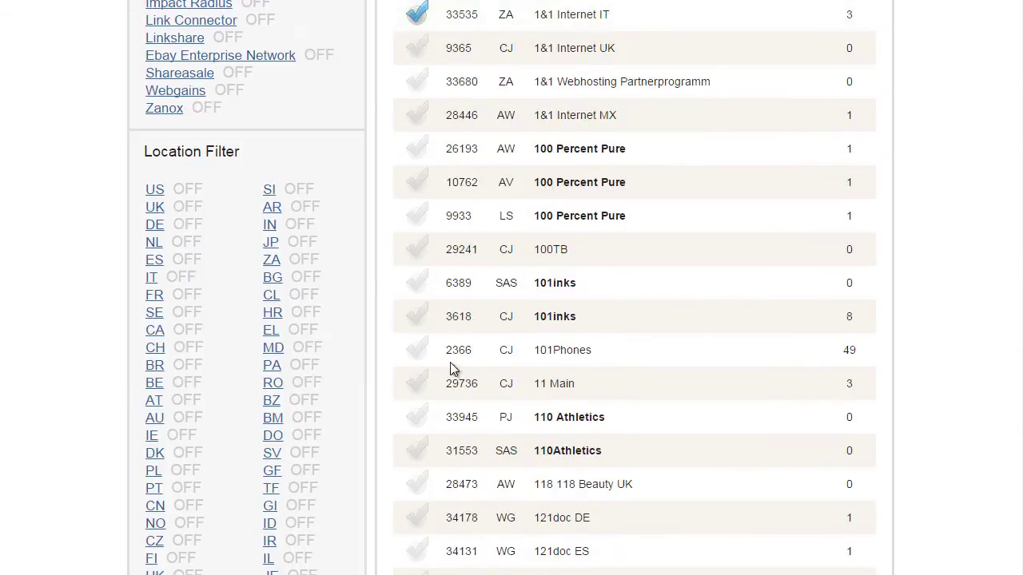
left_click(418, 349)
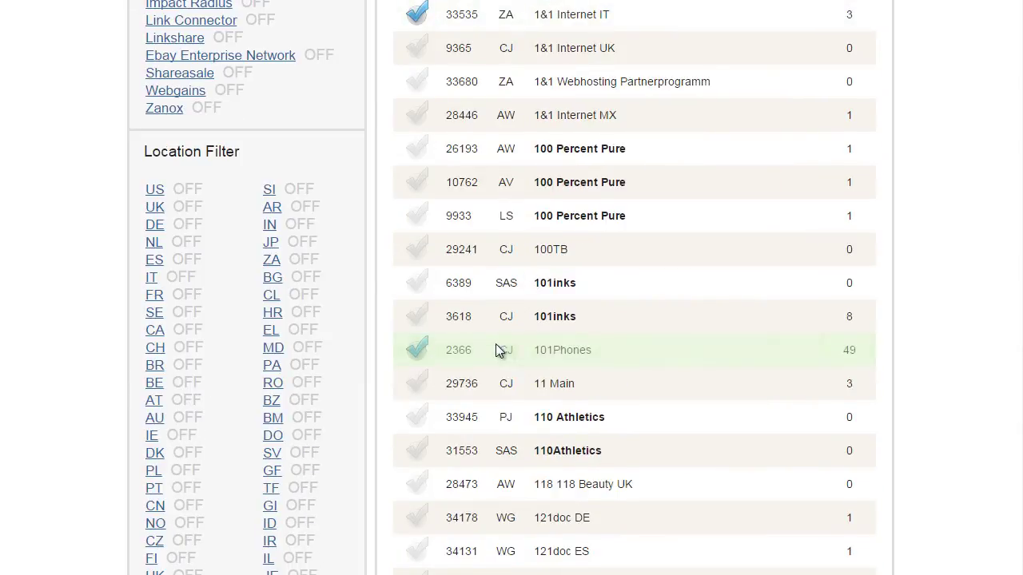
scroll(469, 372, "up", 2)
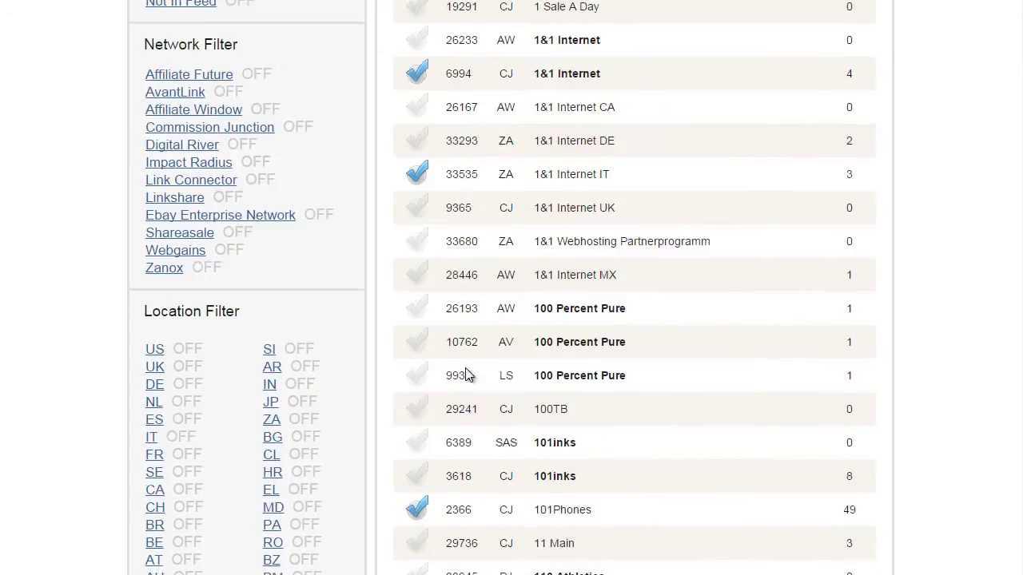
scroll(458, 318, "up", 2)
scroll(452, 406, "down", 2)
scroll(453, 406, "up", 4)
scroll(454, 405, "up", 1)
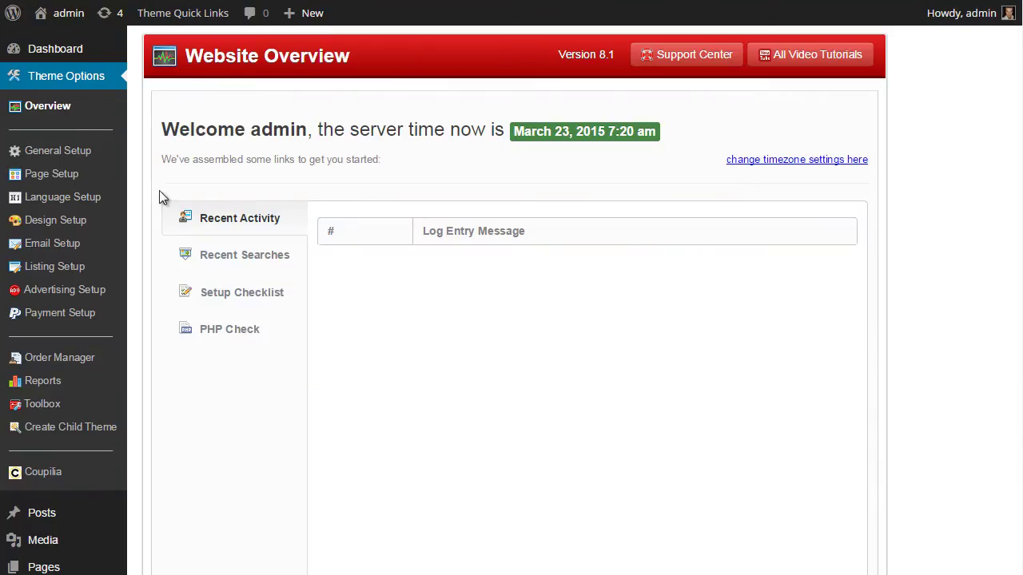
Step: Open the Coupilia Import Tool from the WordPress admin sidebar
scroll(176, 212, "up", 2)
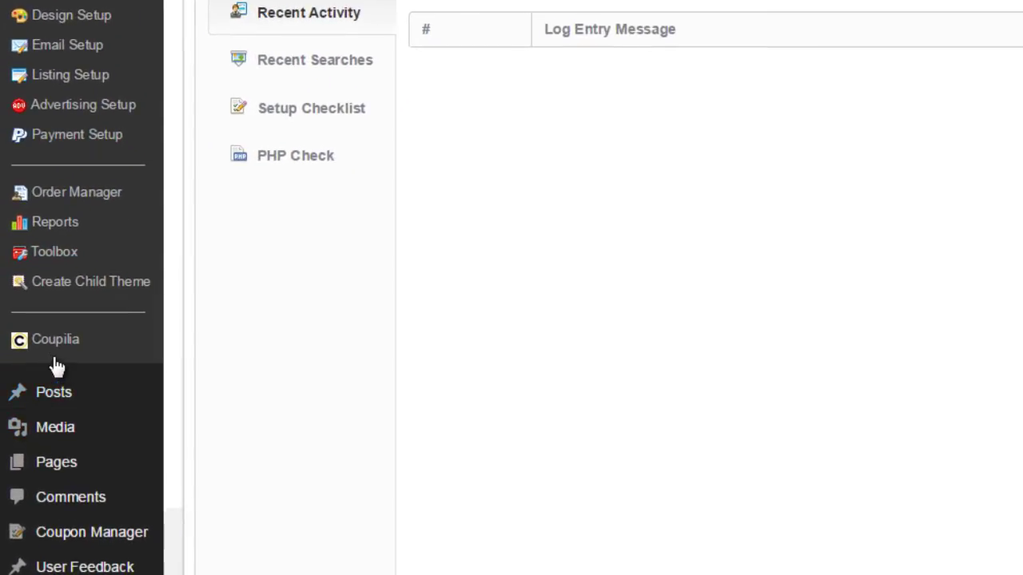
left_click(57, 344)
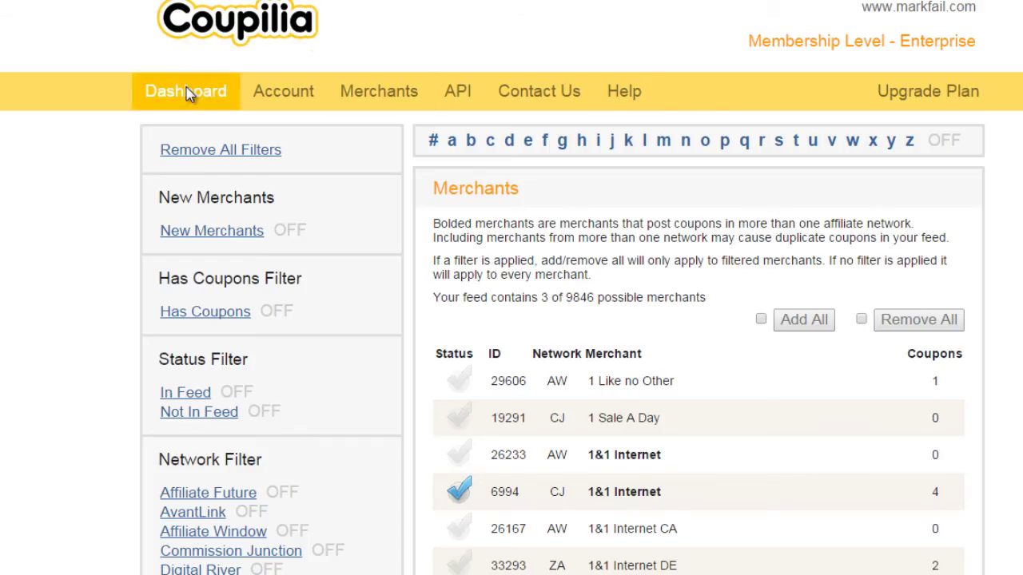
Step: Copy the account token from Coupilia's dashboard into the import tool's Token ID field
left_click(189, 94)
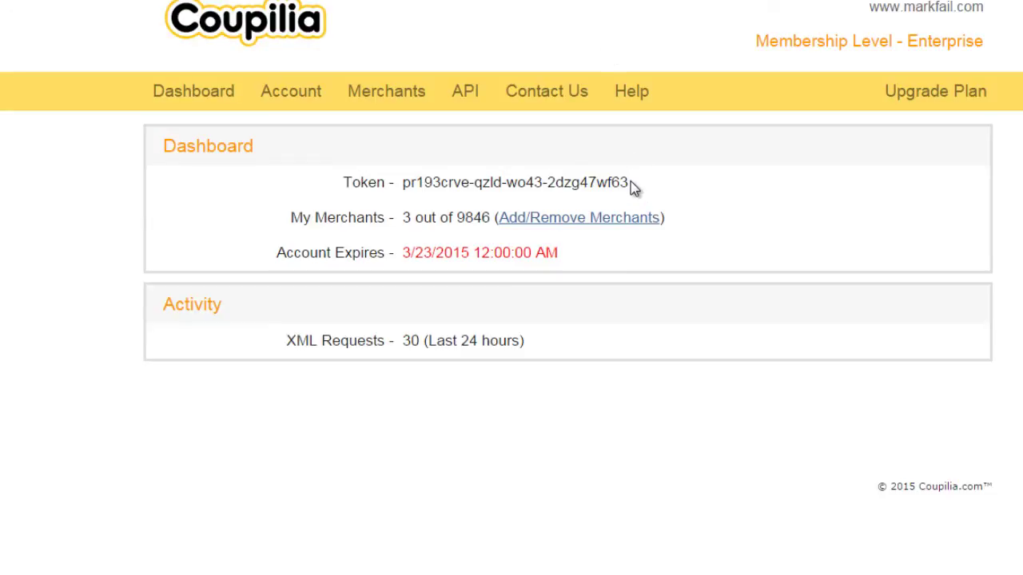
left_click_drag(631, 183, 403, 182)
right_click(409, 187)
left_click(425, 200)
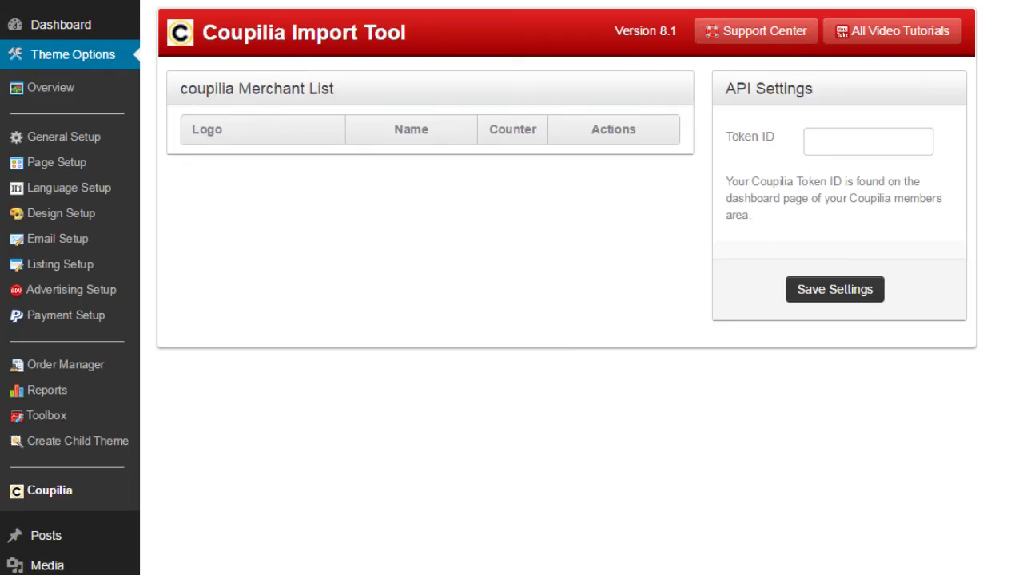
left_click(838, 141)
key("ctrl+v")
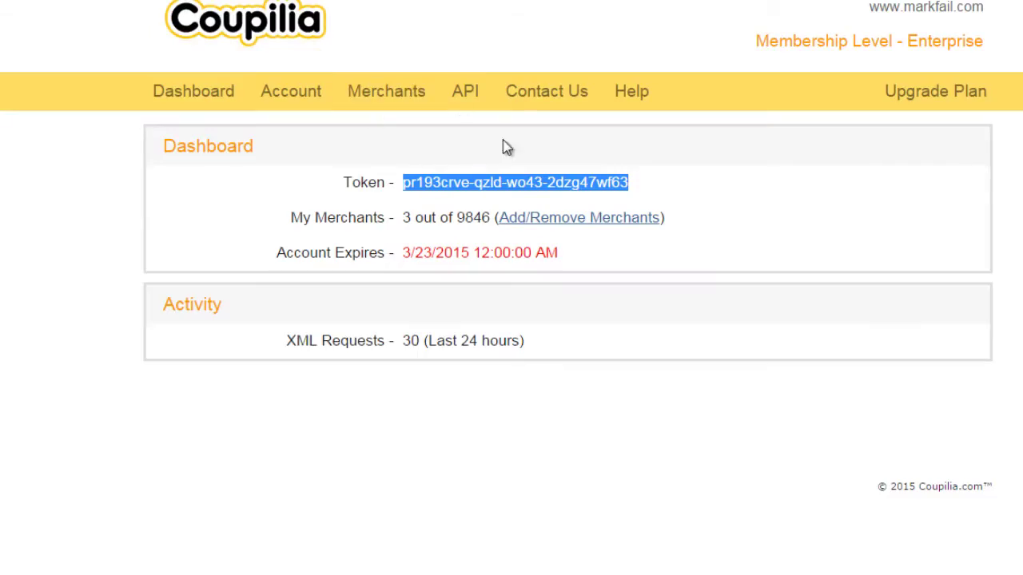
left_click(384, 92)
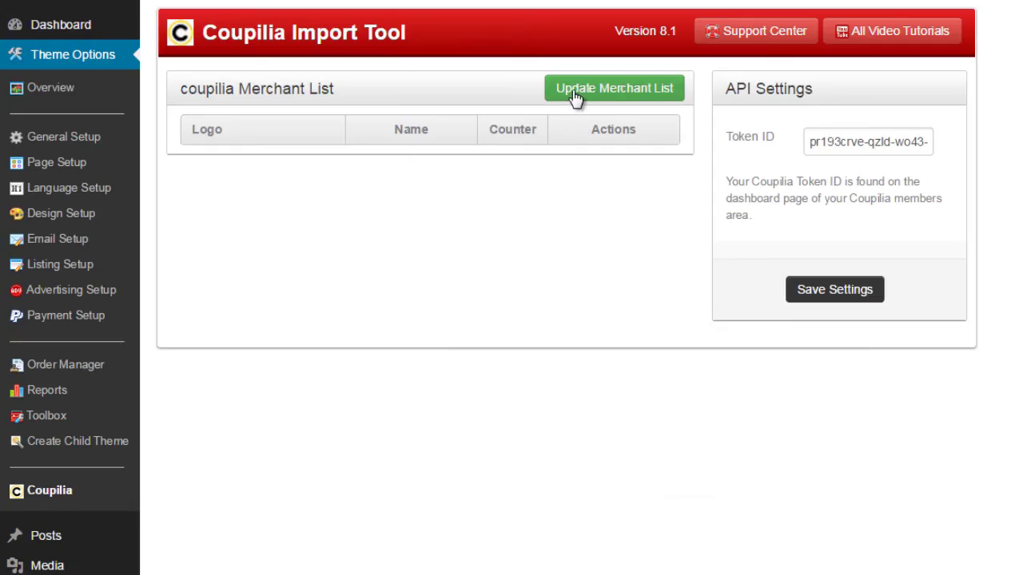
Step: Update the merchant list to pull in 1&1 Internet, 1&1 Internet IT and 101Phones, then reload to show logos
left_click(574, 91)
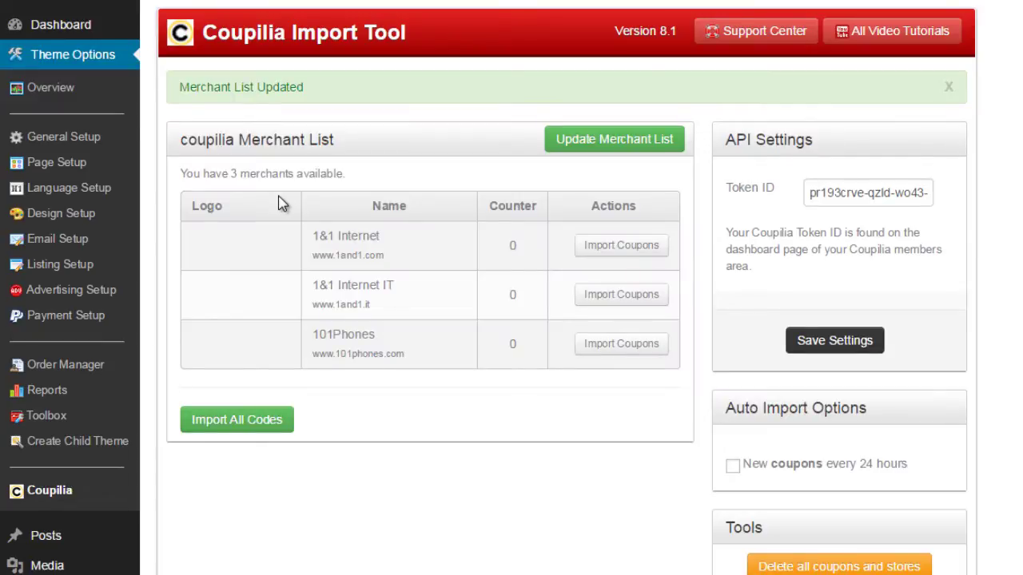
scroll(447, 240, "down", 2)
scroll(422, 237, "up", 2)
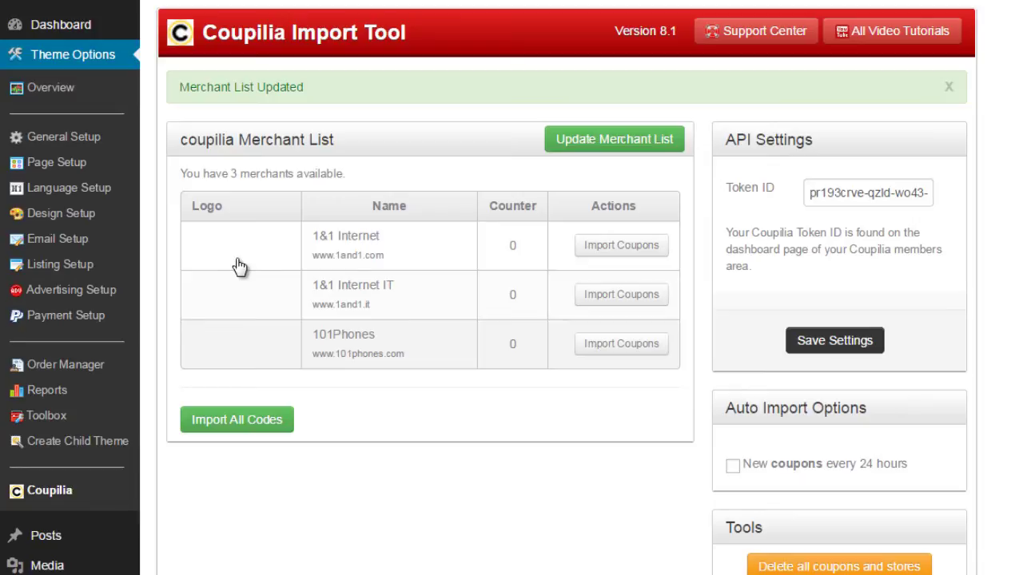
scroll(243, 262, "down", 2)
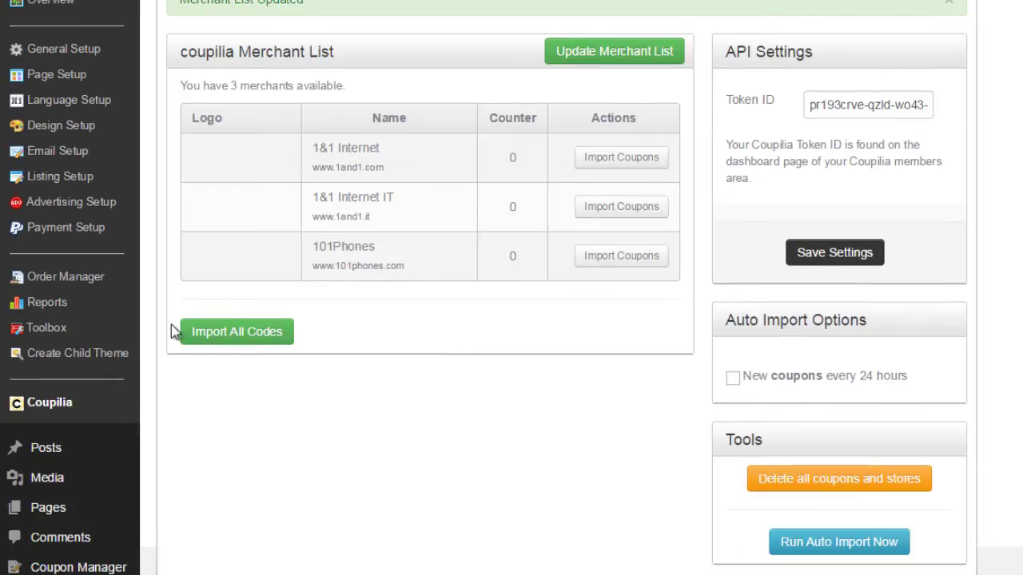
left_click(103, 405)
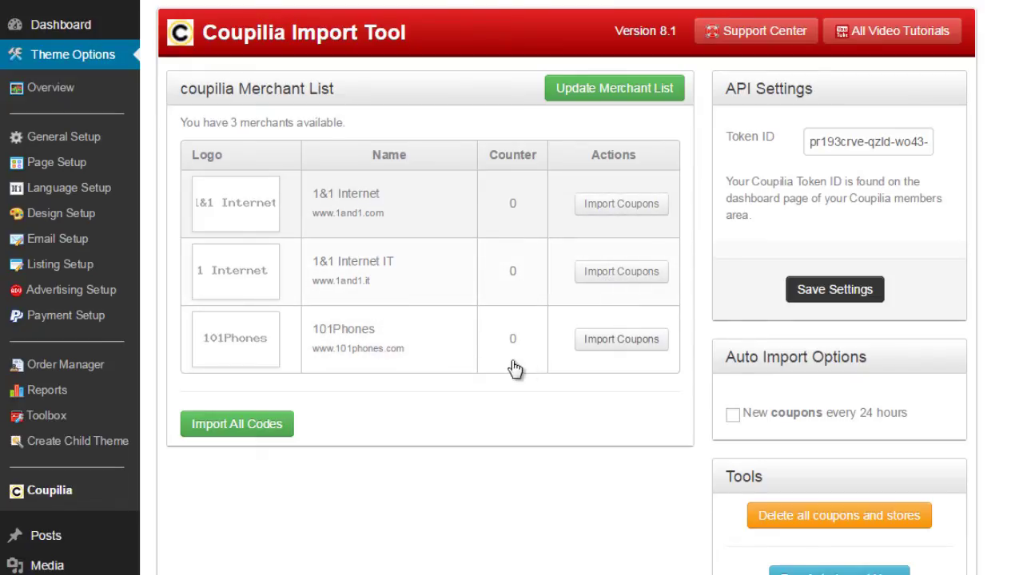
scroll(313, 365, "down", 2)
scroll(304, 352, "up", 2)
scroll(911, 332, "down", 2)
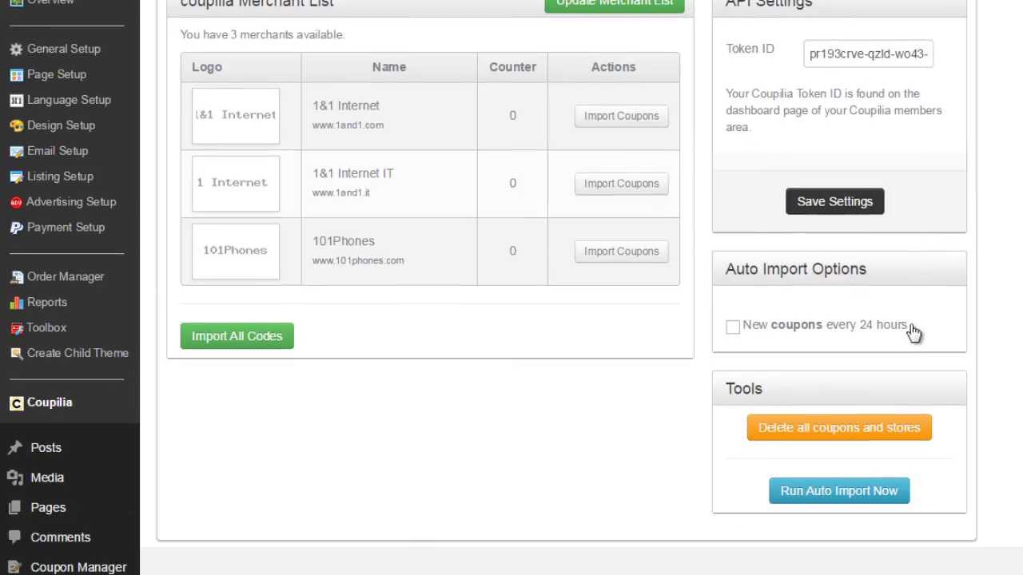
scroll(808, 310, "up", 2)
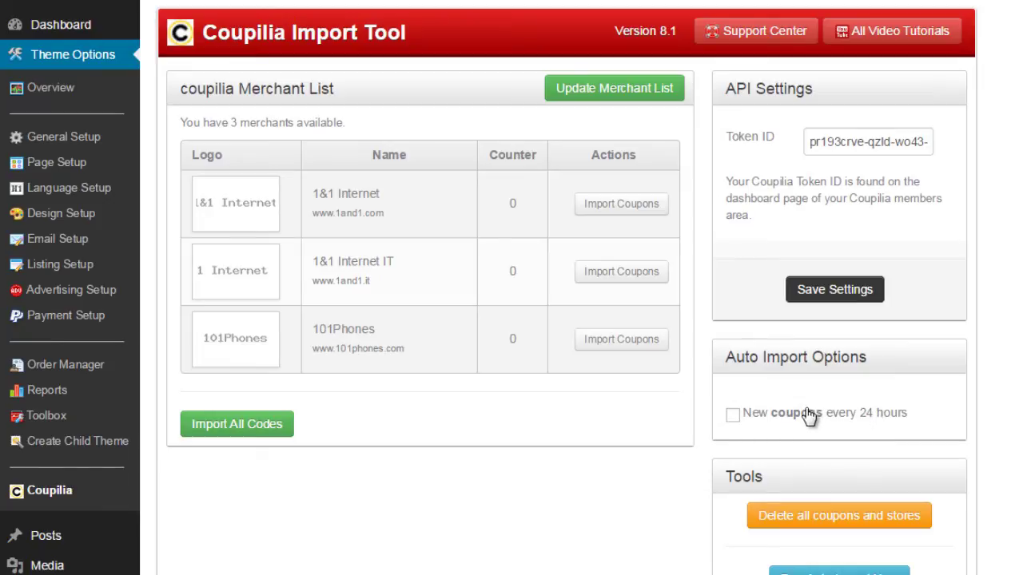
scroll(799, 392, "down", 2)
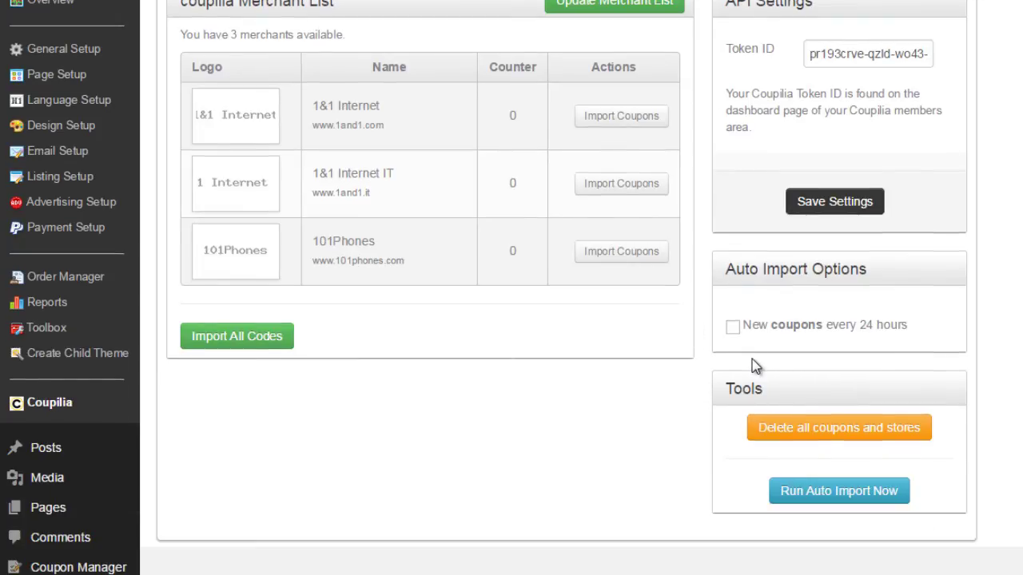
scroll(735, 364, "up", 2)
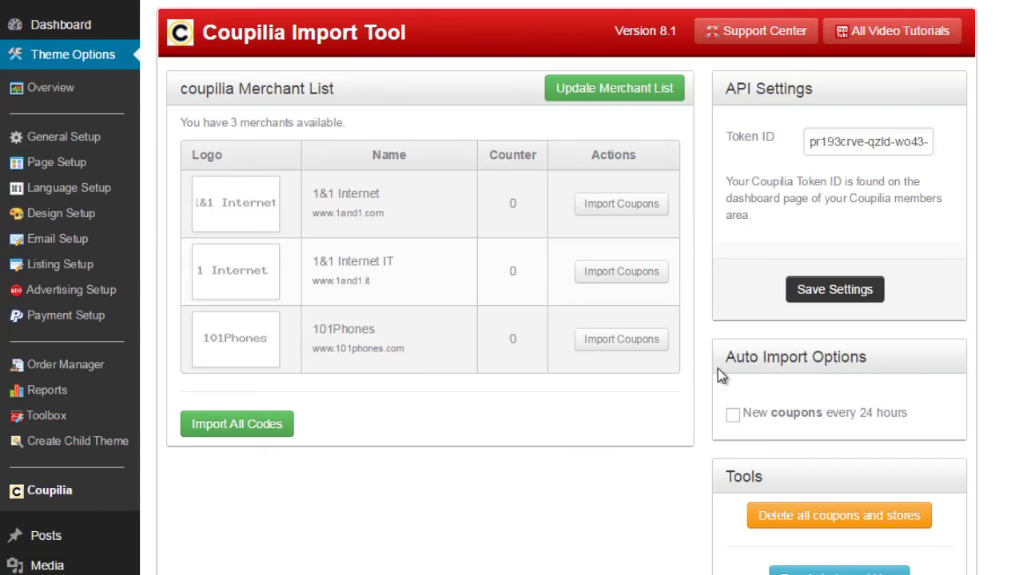
Step: Enable auto-import of new coupons every 24 hours, and check that the coupon counts read 4, 3 and 49
left_click(733, 417)
scroll(804, 381, "down", 2)
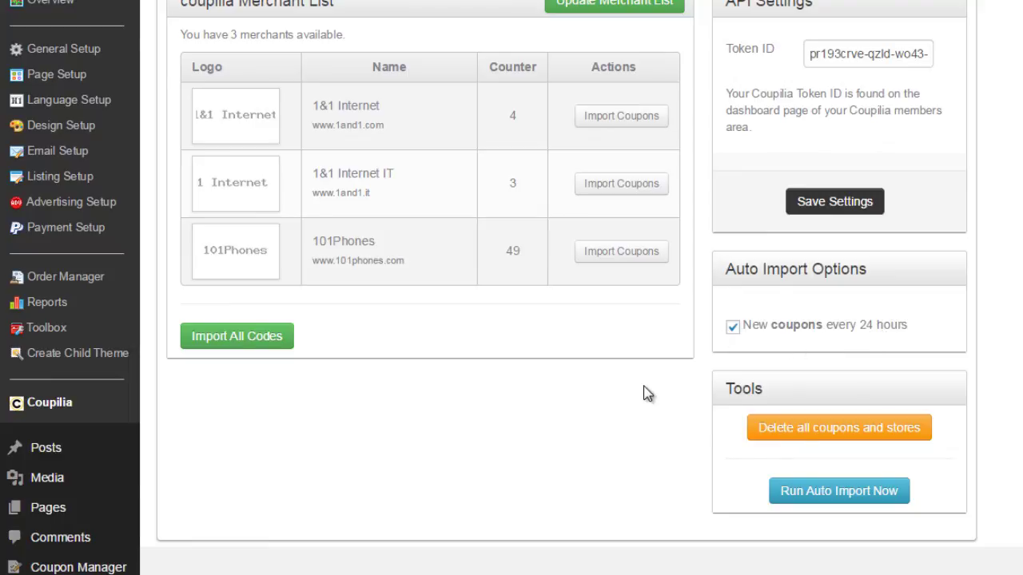
scroll(646, 392, "up", 2)
scroll(627, 423, "down", 2)
scroll(646, 422, "up", 2)
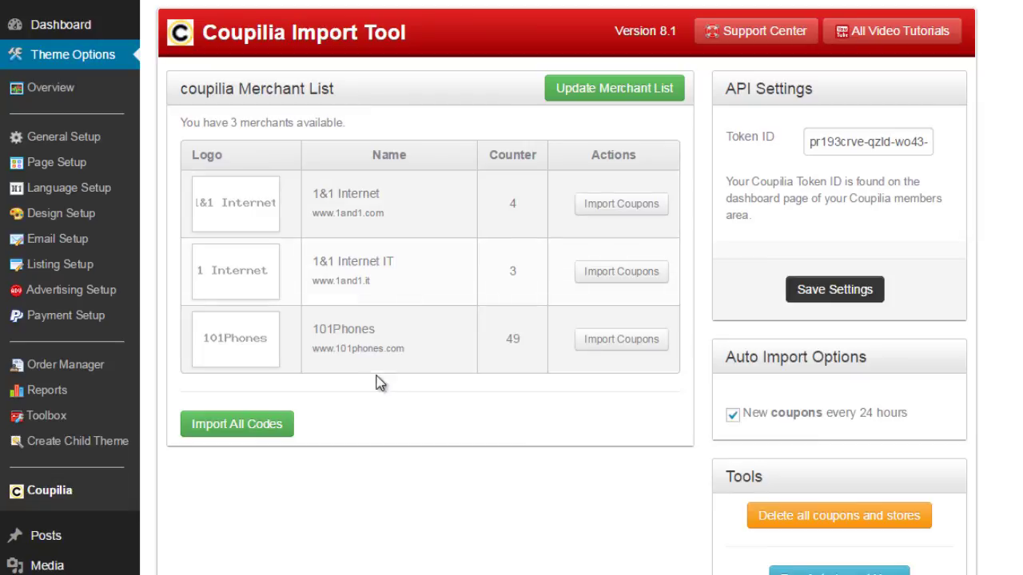